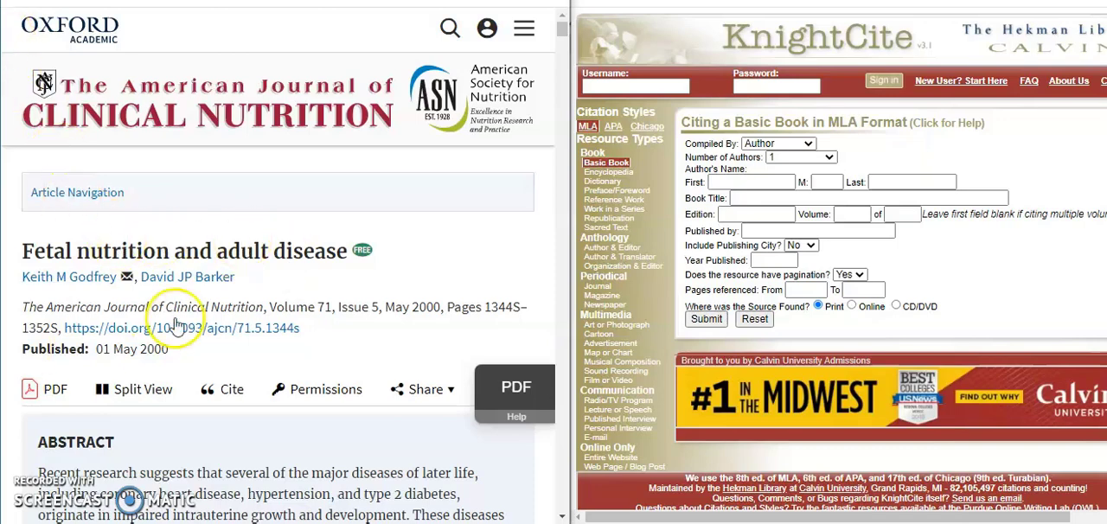
# View the article's ready-made citation on the journal page and close it.
pyautogui.click(232, 394)
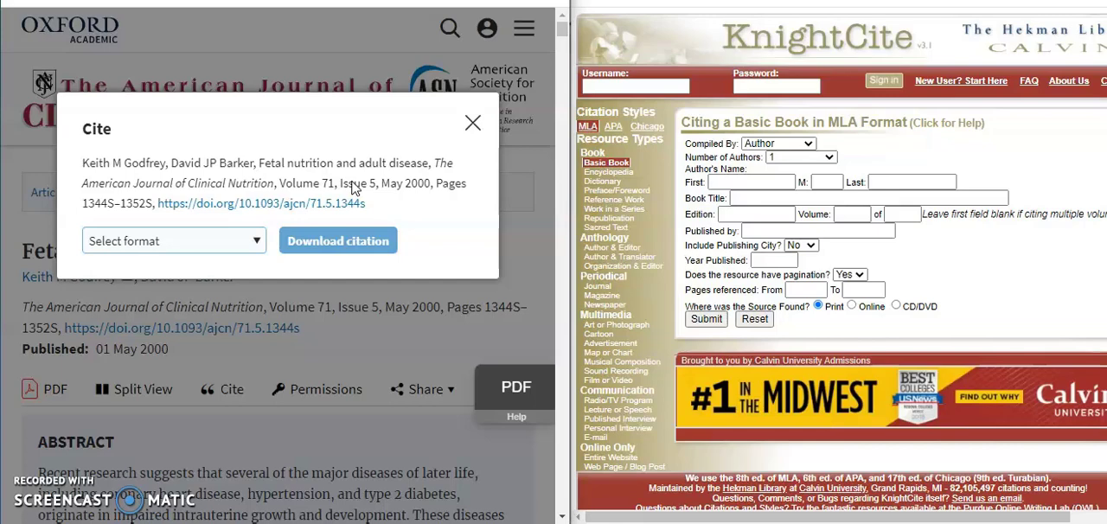
pyautogui.click(472, 123)
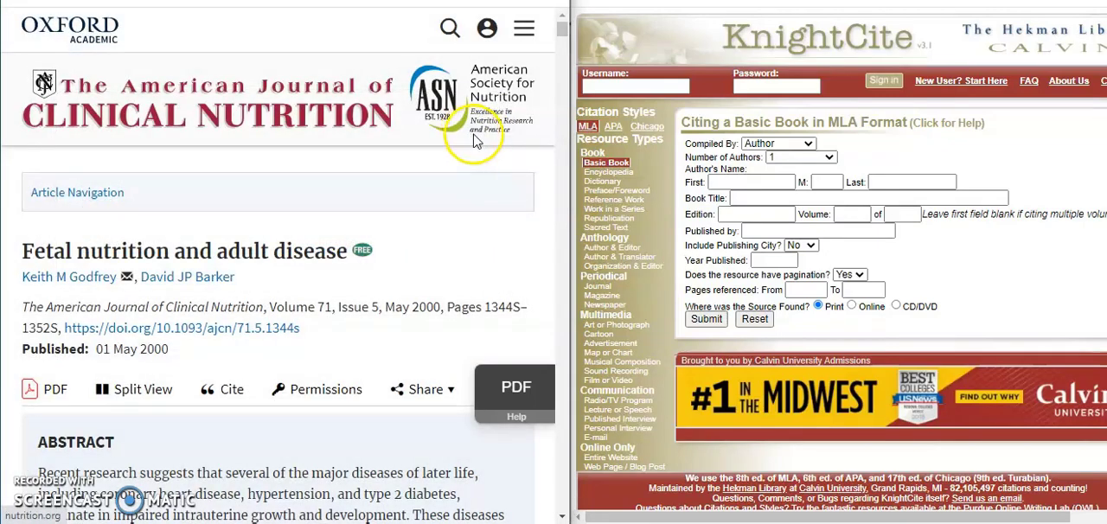
# Set KnightCite to APA citation style with Journal as the resource type.
pyautogui.click(613, 128)
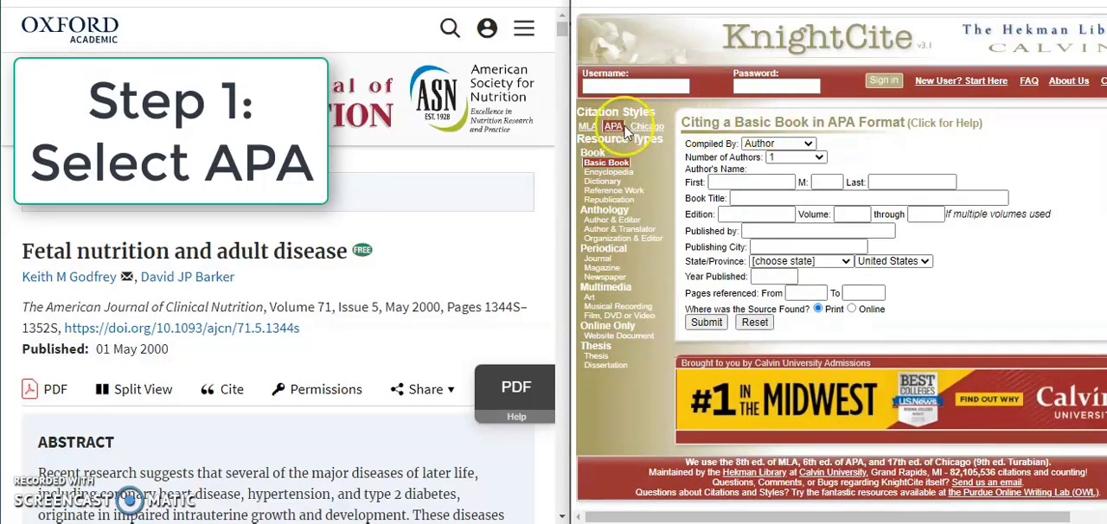
pyautogui.click(595, 260)
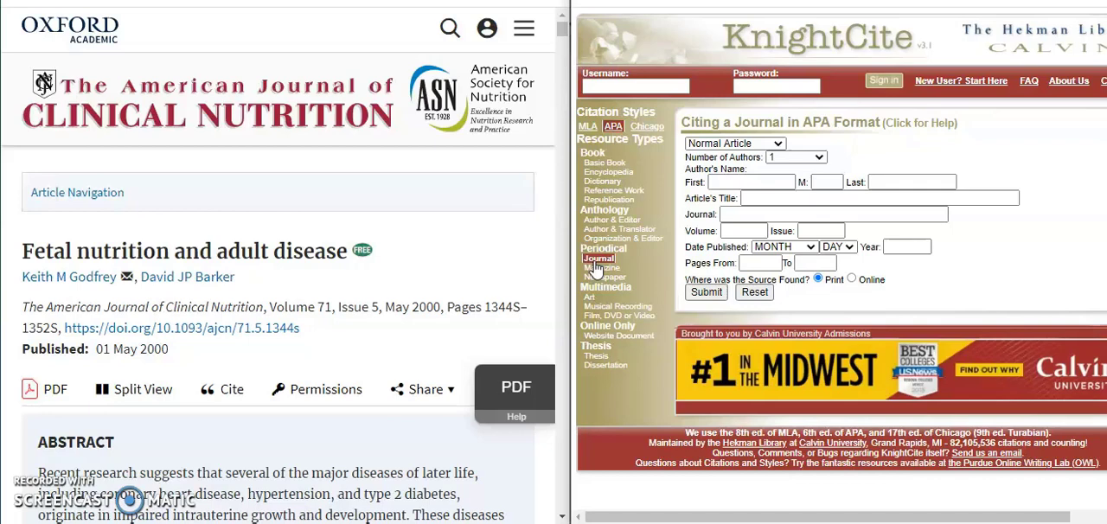
# Set the number of authors to 2 and enter both authors' first names, middle initials and last names.
pyautogui.click(779, 157)
pyautogui.click(778, 185)
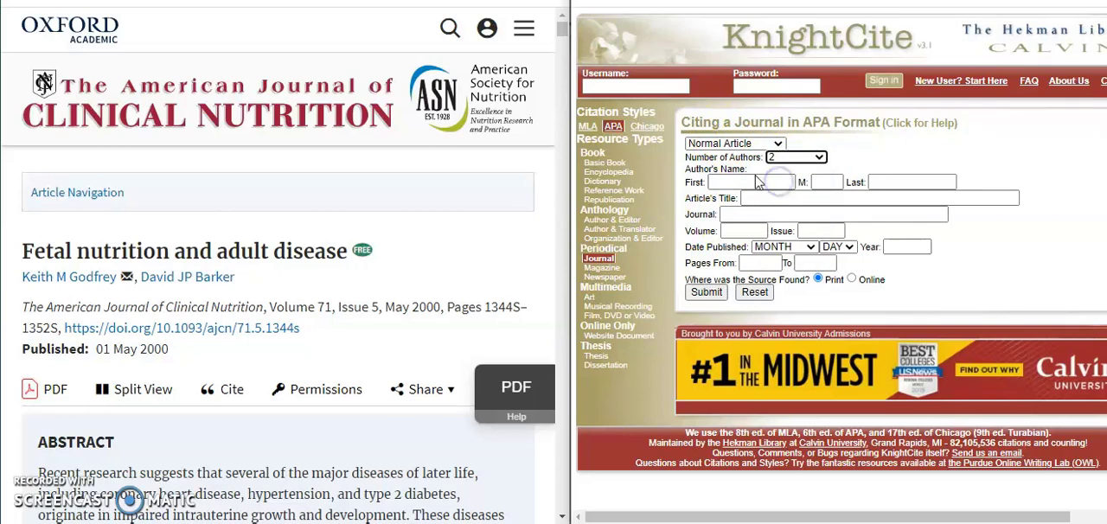
pyautogui.click(755, 181)
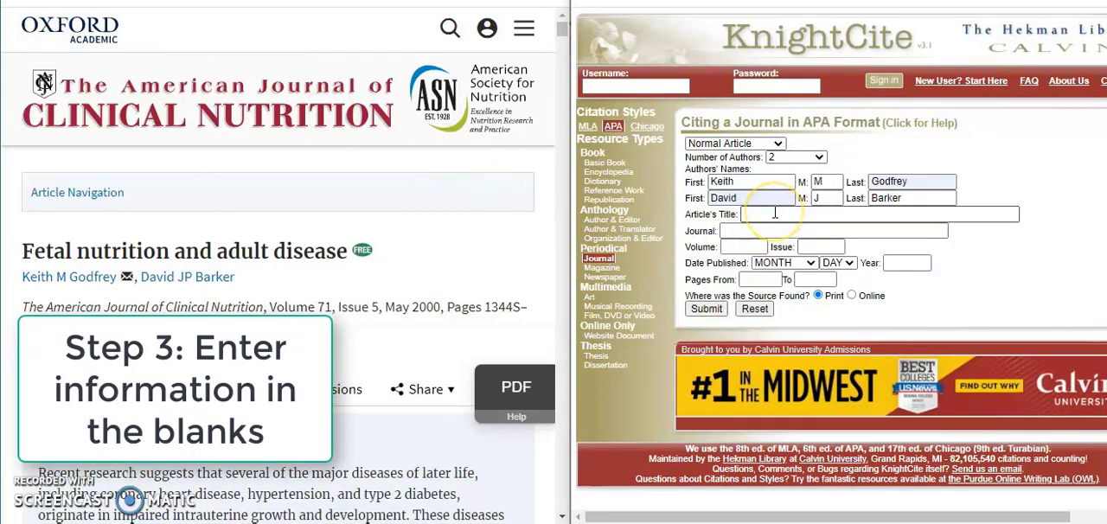
# Copy the title "Fetal nutrition and adult disease" from the article page into the citation form's article title.
pyautogui.click(775, 213)
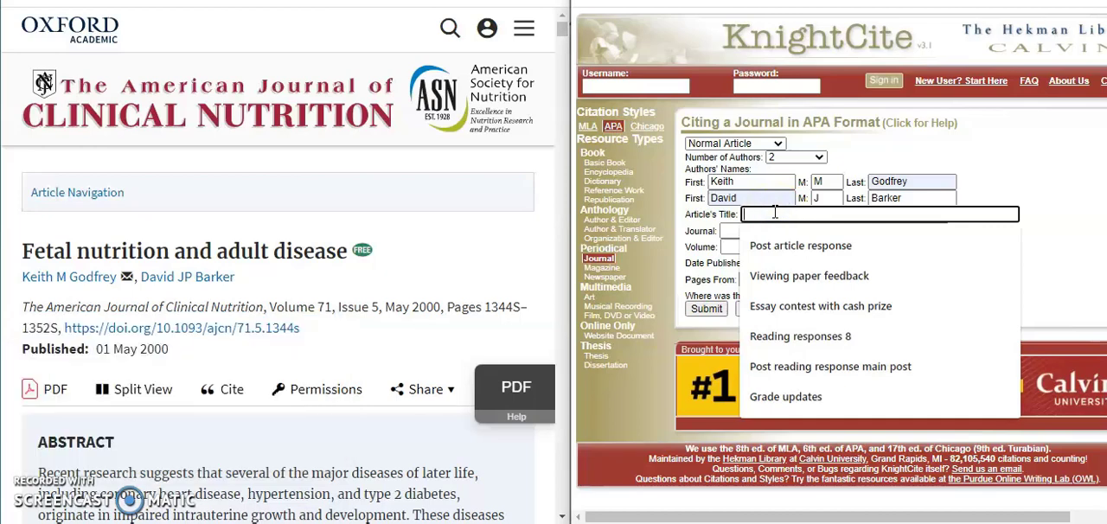
pyautogui.moveTo(12, 254); pyautogui.dragTo(232, 259)
pyautogui.click(232, 257)
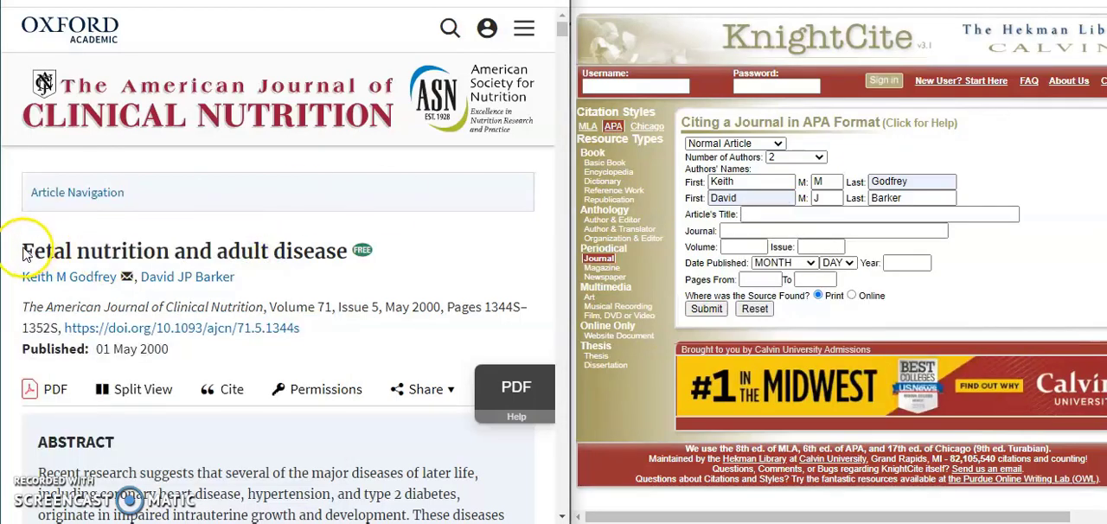
pyautogui.moveTo(16, 231); pyautogui.dragTo(349, 250)
pyautogui.hotkey('ctrl', 'c')
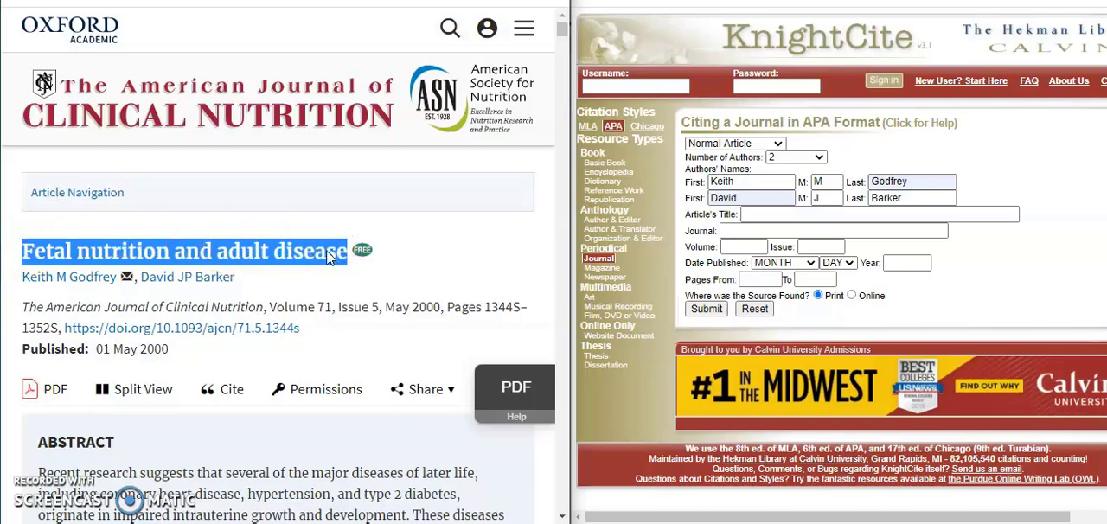
pyautogui.click(786, 215)
pyautogui.hotkey('ctrl', 'v')
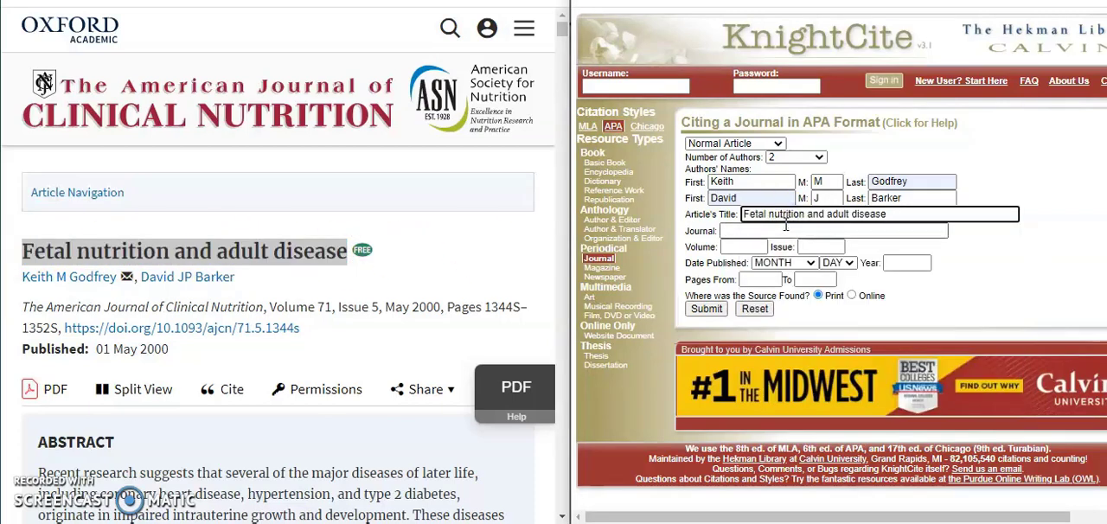
# Enter The American Journal of Clinical Nutrition as the journal, with volume 71 and issue 5.
pyautogui.click(784, 229)
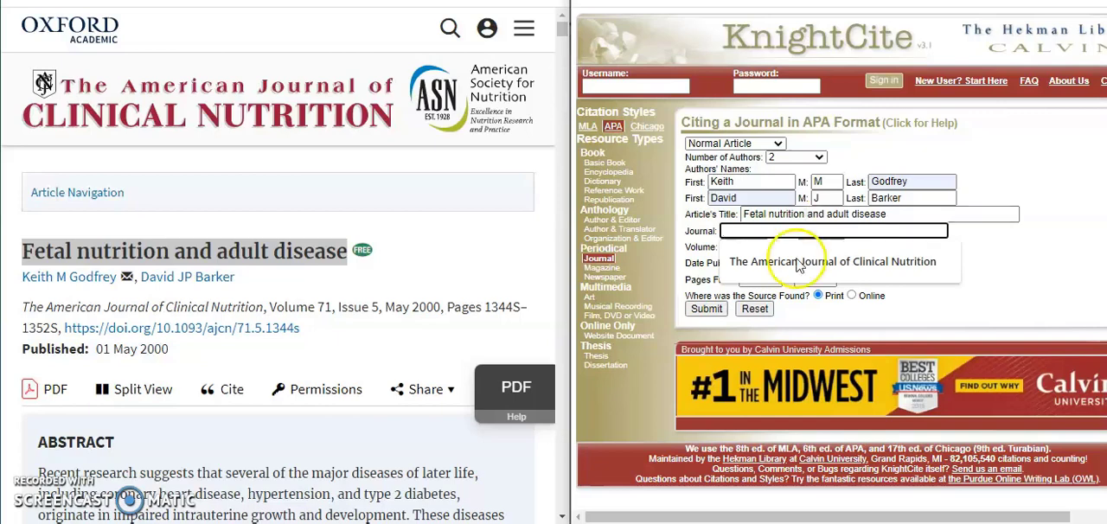
pyautogui.click(769, 261)
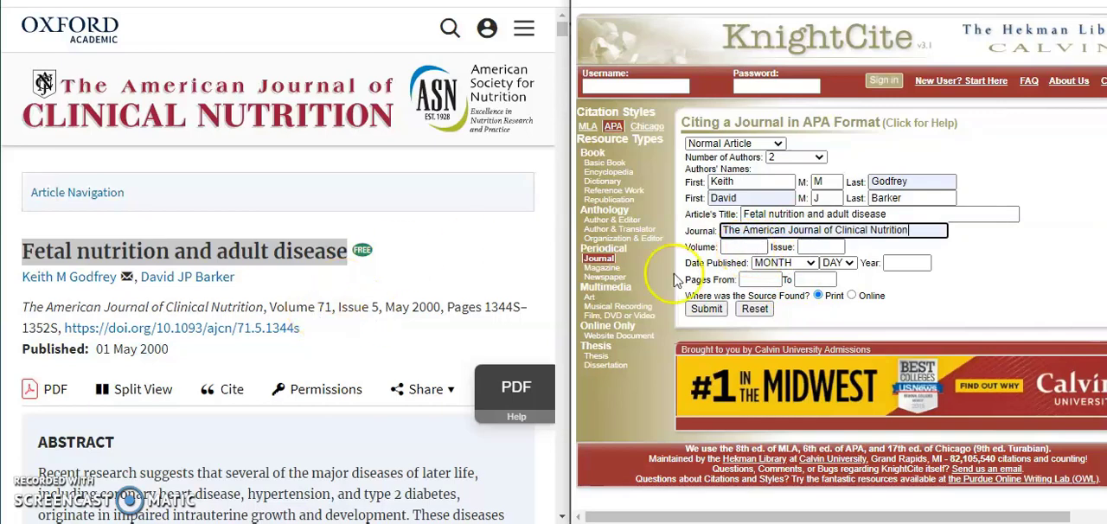
pyautogui.click(742, 248)
pyautogui.click(759, 278)
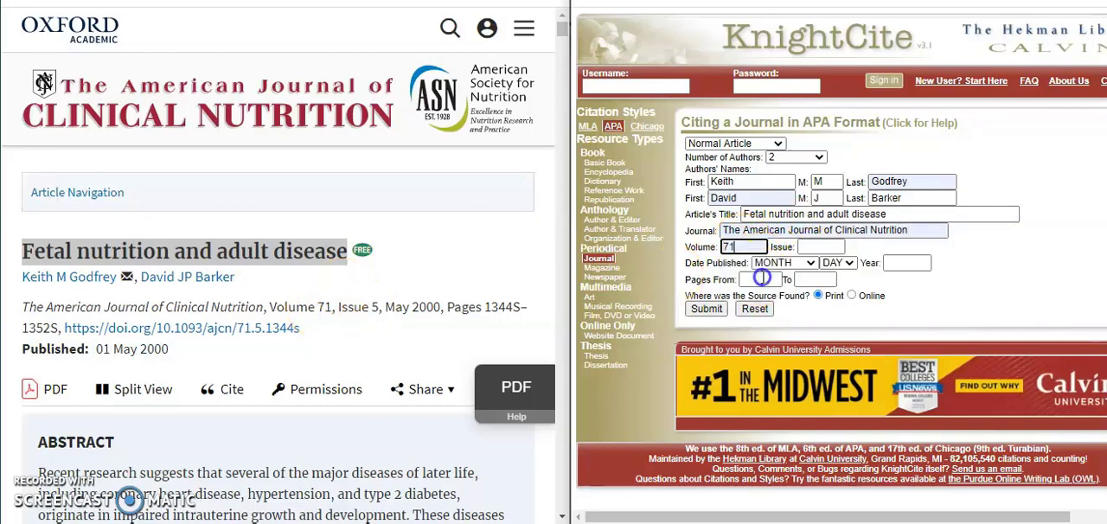
pyautogui.click(817, 247)
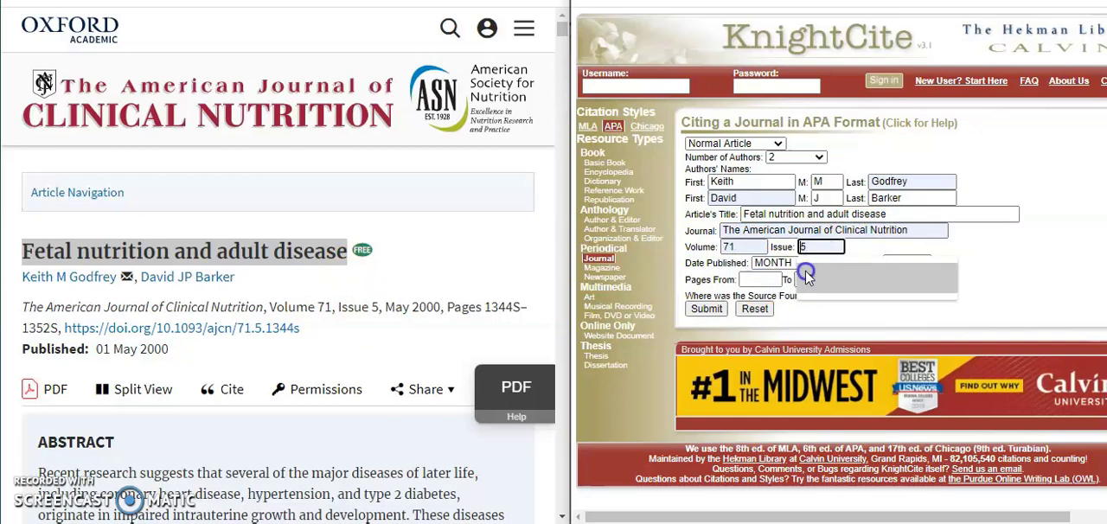
pyautogui.click(806, 272)
# Set the publication date to May 2000 and the page range from 1344S to 1352S.
pyautogui.click(800, 264)
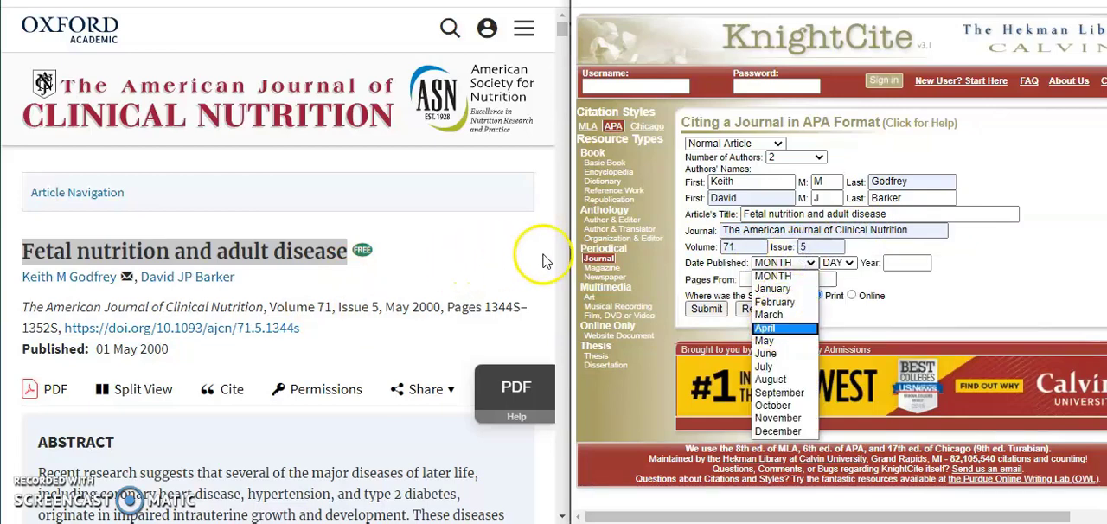
pyautogui.click(781, 341)
pyautogui.click(906, 263)
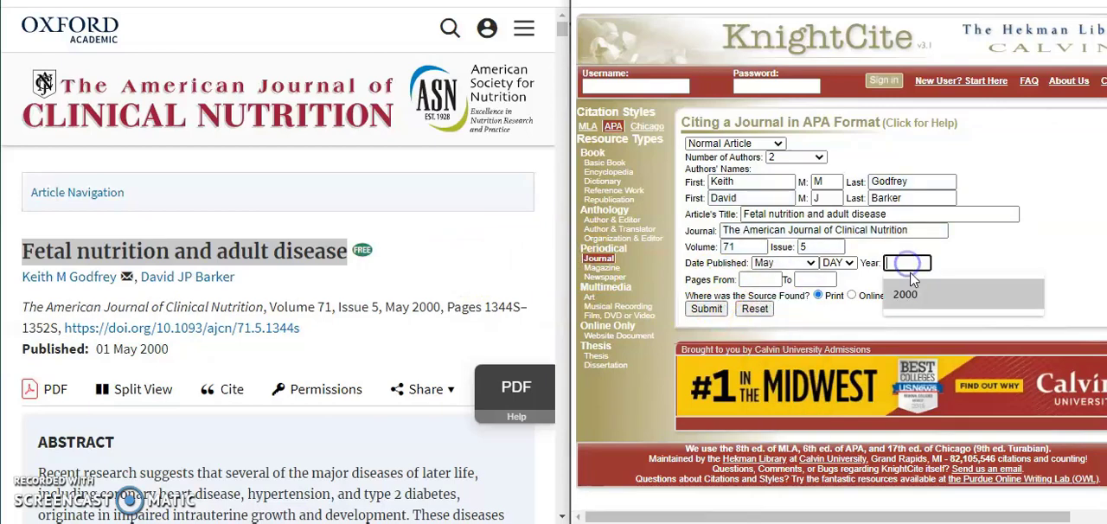
pyautogui.click(904, 280)
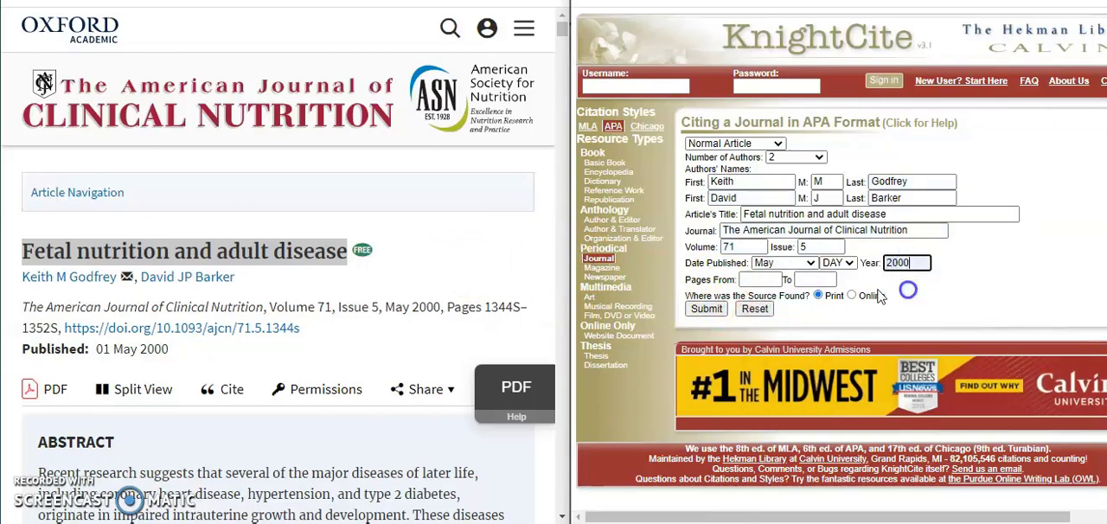
pyautogui.click(769, 302)
pyautogui.click(810, 279)
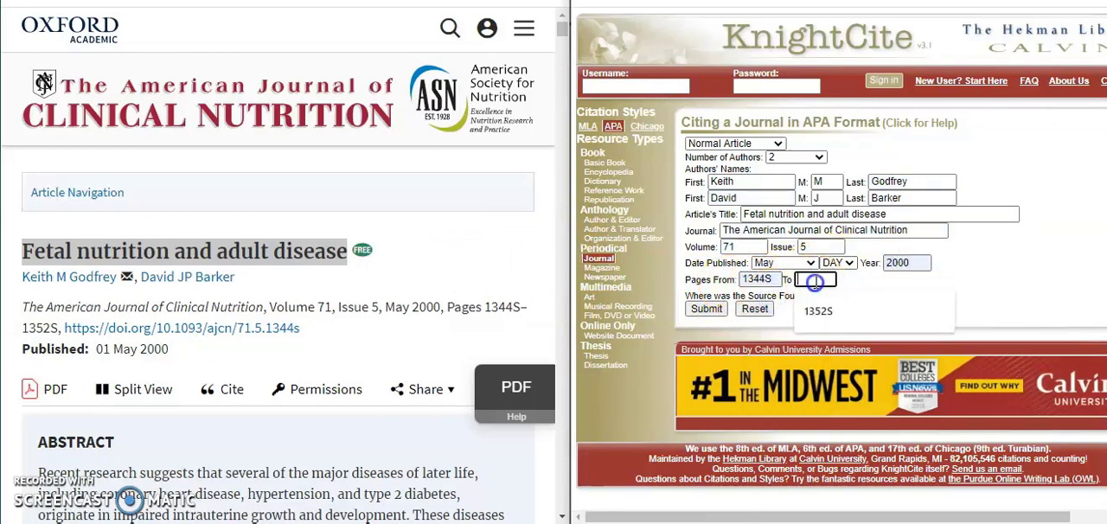
pyautogui.click(822, 309)
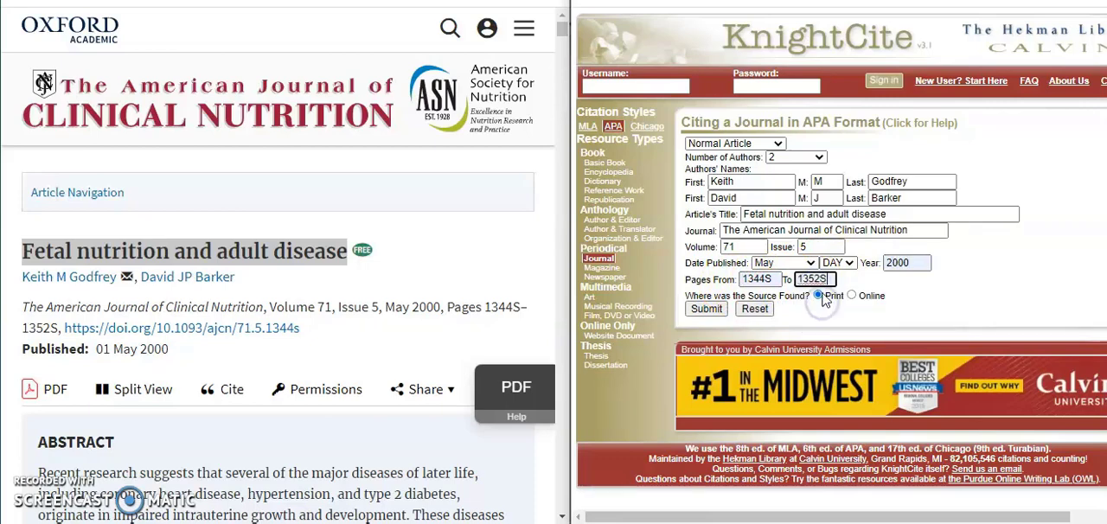
# Keep Print as the place the source was found and submit the form to generate the citation.
pyautogui.click(825, 297)
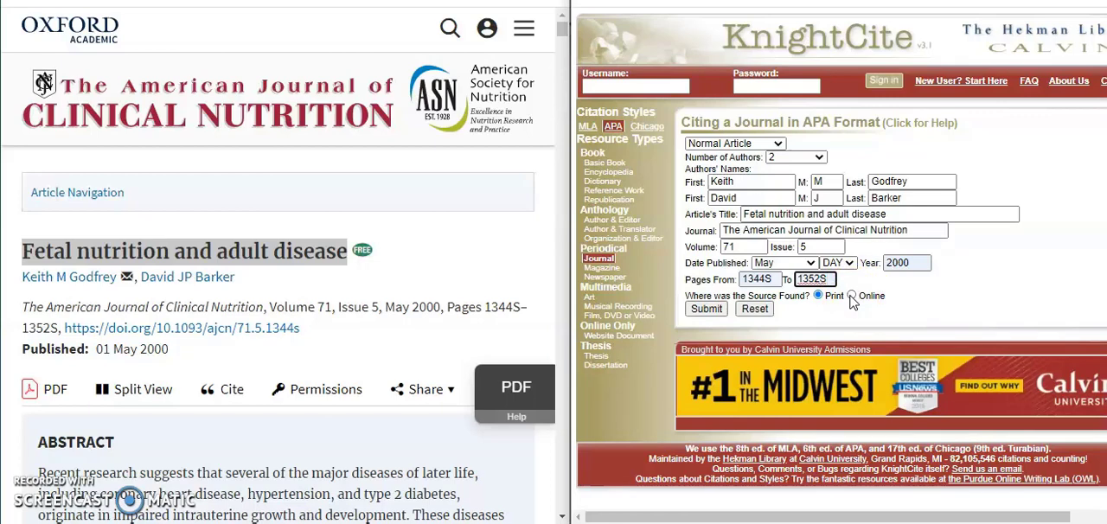
pyautogui.click(834, 299)
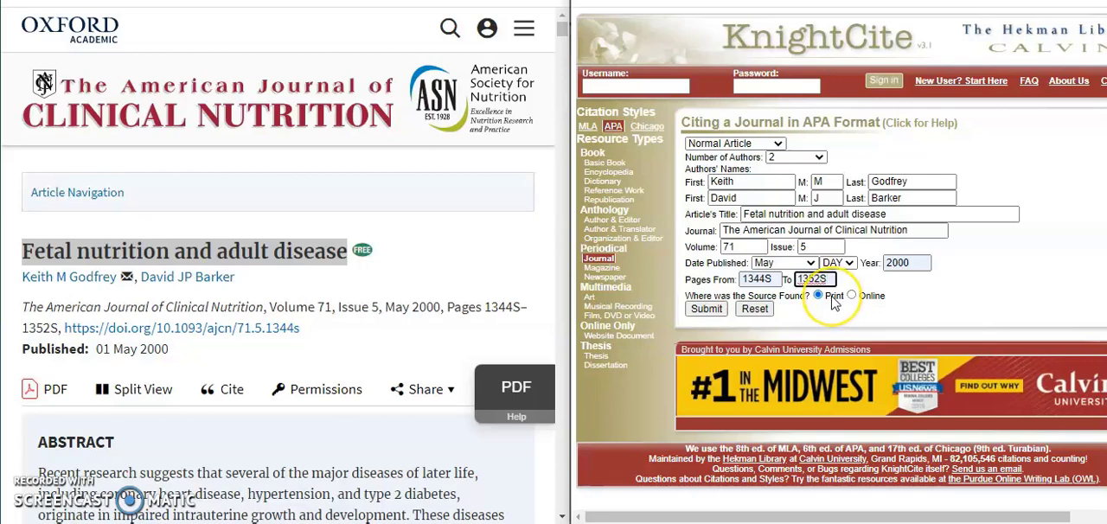
pyautogui.click(719, 315)
pyautogui.click(719, 312)
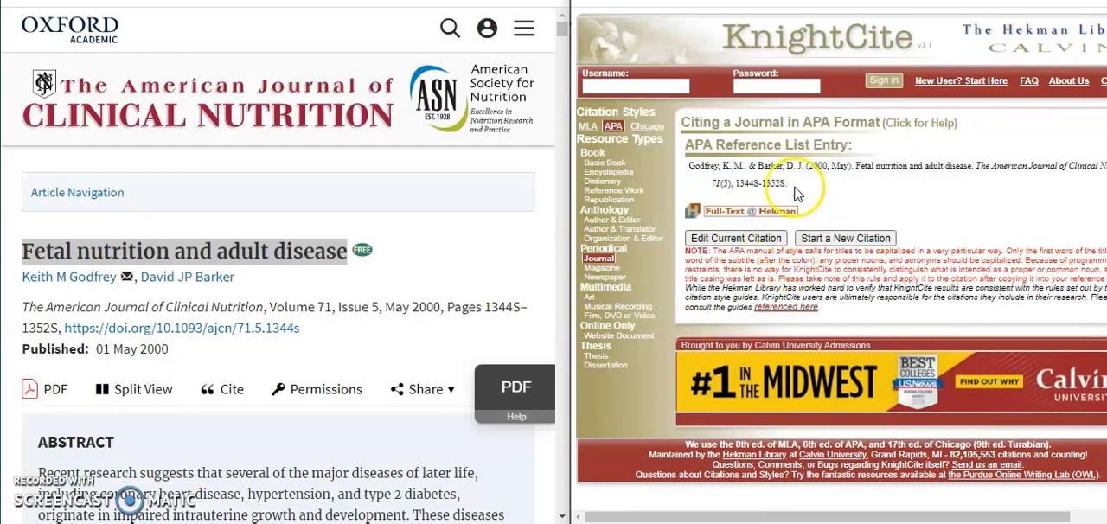
# Copy the generated APA reference entry into the Word document under References, merging its formatting with the document's.
pyautogui.moveTo(788, 187); pyautogui.dragTo(693, 166)
pyautogui.hotkey('ctrl', 'c')
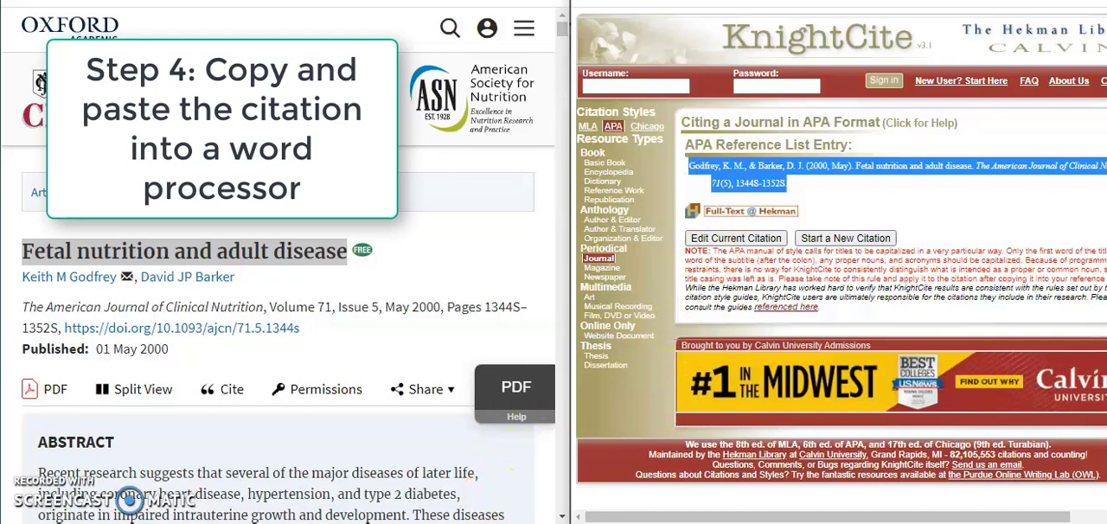
pyautogui.hotkey('alt', 'Tab')
pyautogui.hotkey('ctrl', 'v')
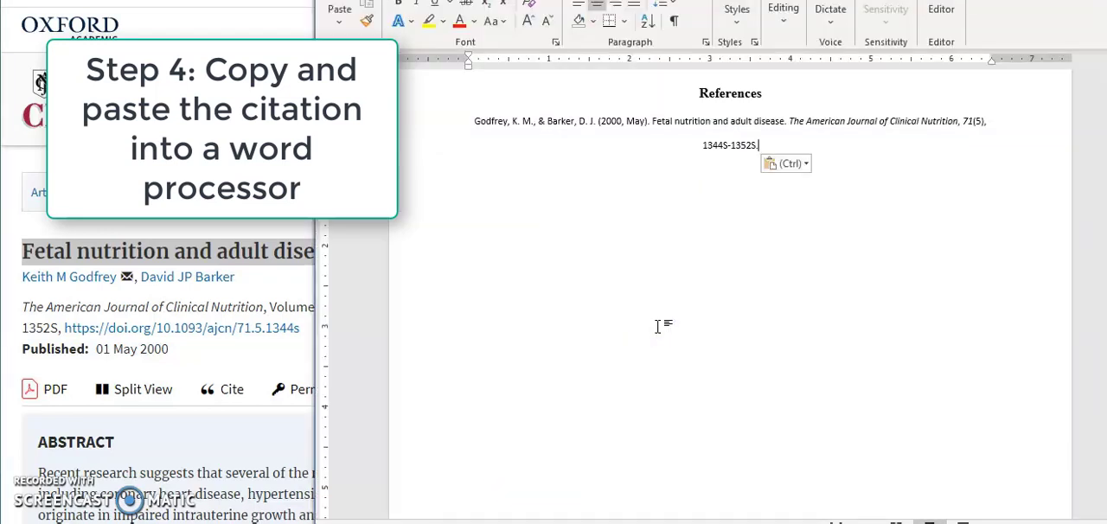
pyautogui.click(786, 164)
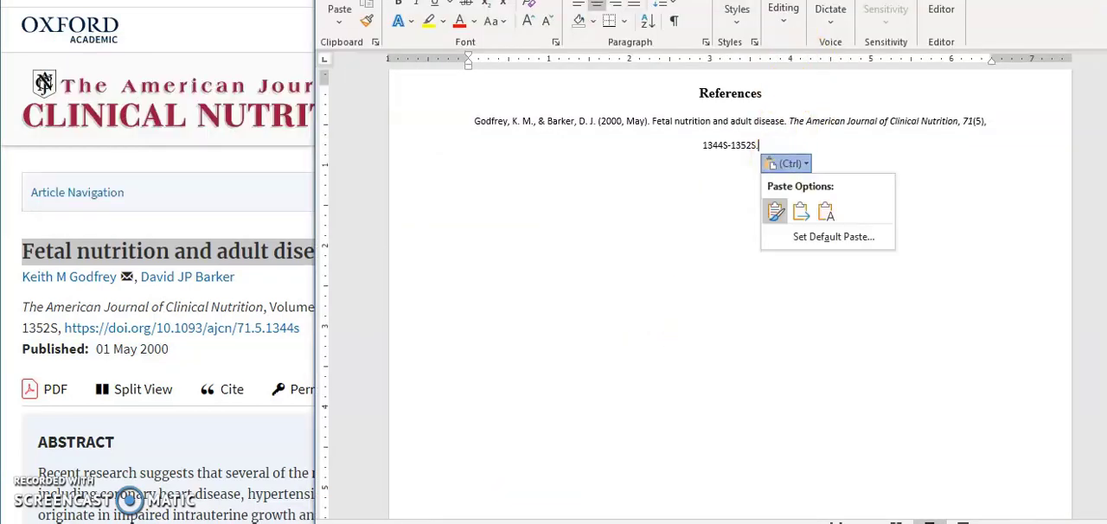
pyautogui.click(796, 211)
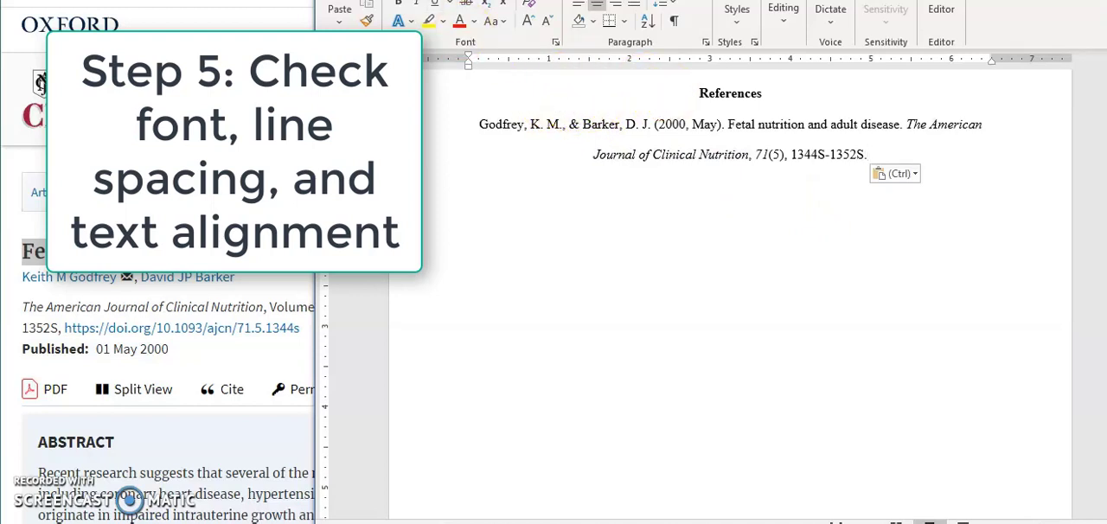
# Left-align the pasted reference and give it a hanging indent.
pyautogui.hotkey('ctrl', 'l')
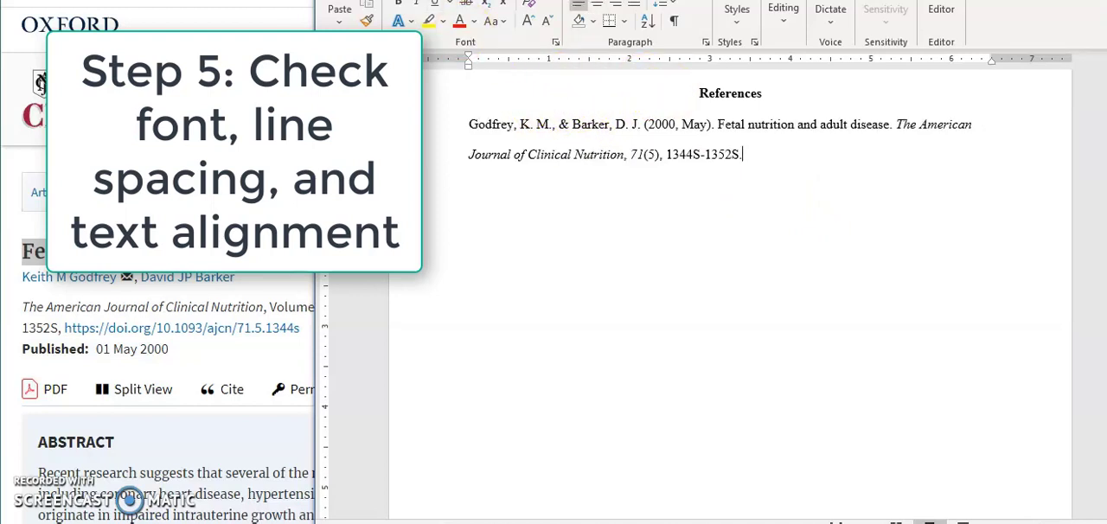
pyautogui.click(706, 41)
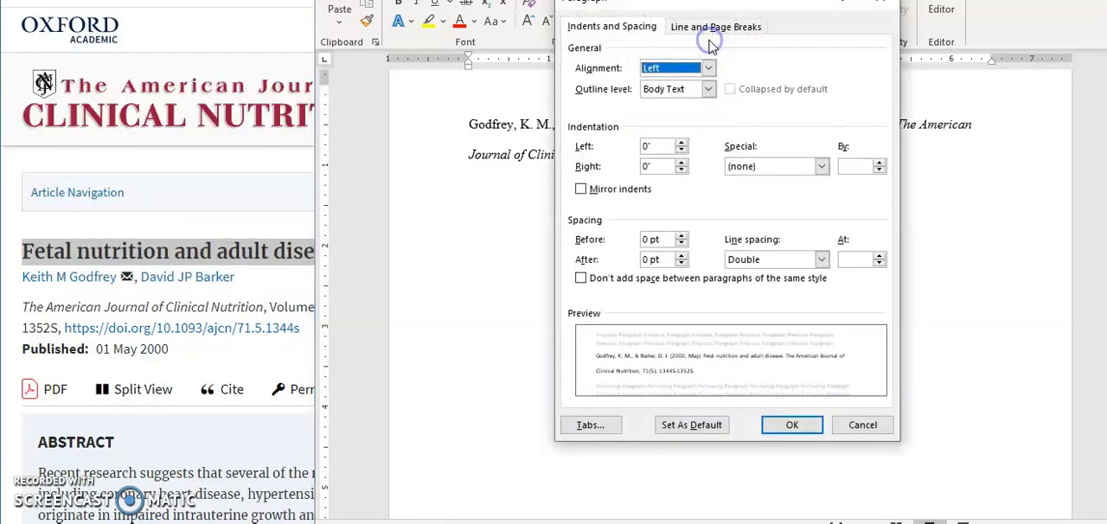
pyautogui.click(766, 164)
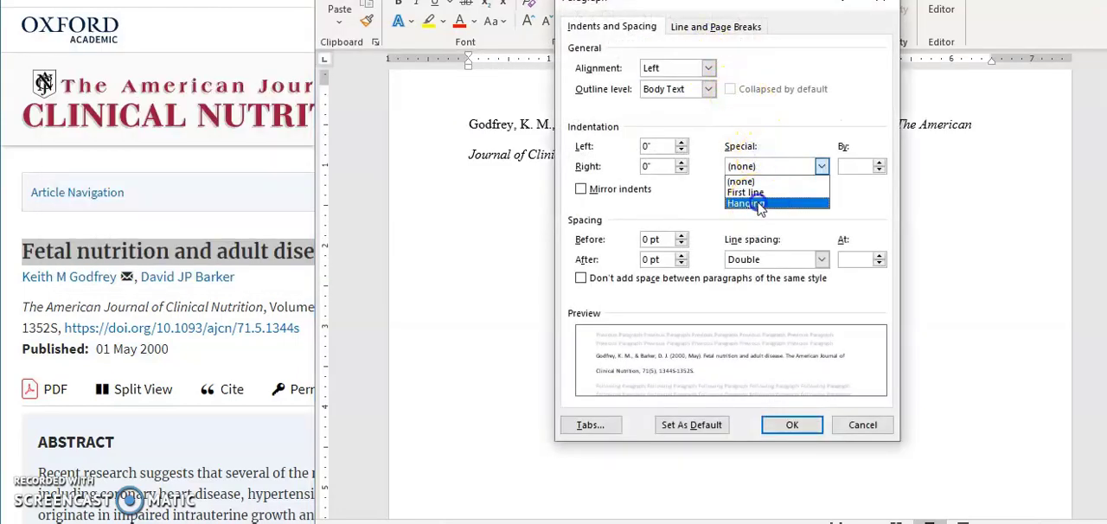
pyautogui.click(765, 200)
pyautogui.click(787, 422)
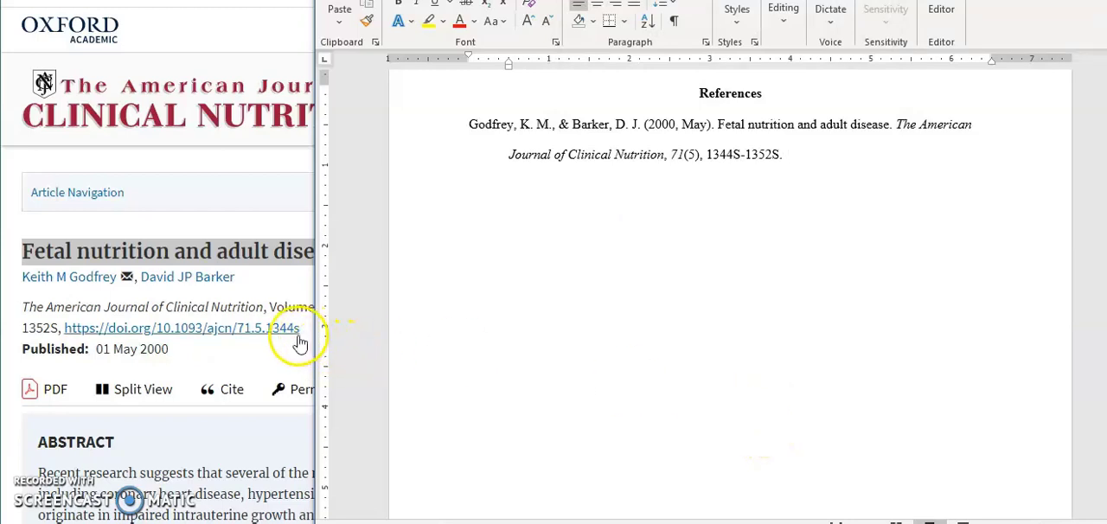
pyautogui.moveTo(300, 337); pyautogui.dragTo(69, 333)
pyautogui.hotkey('ctrl', 'c')
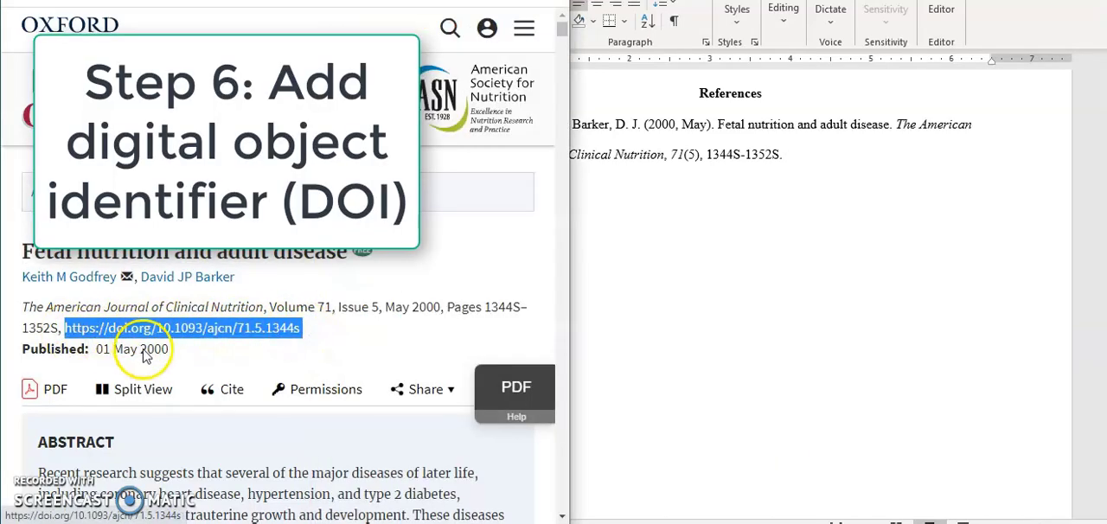
pyautogui.click(851, 154)
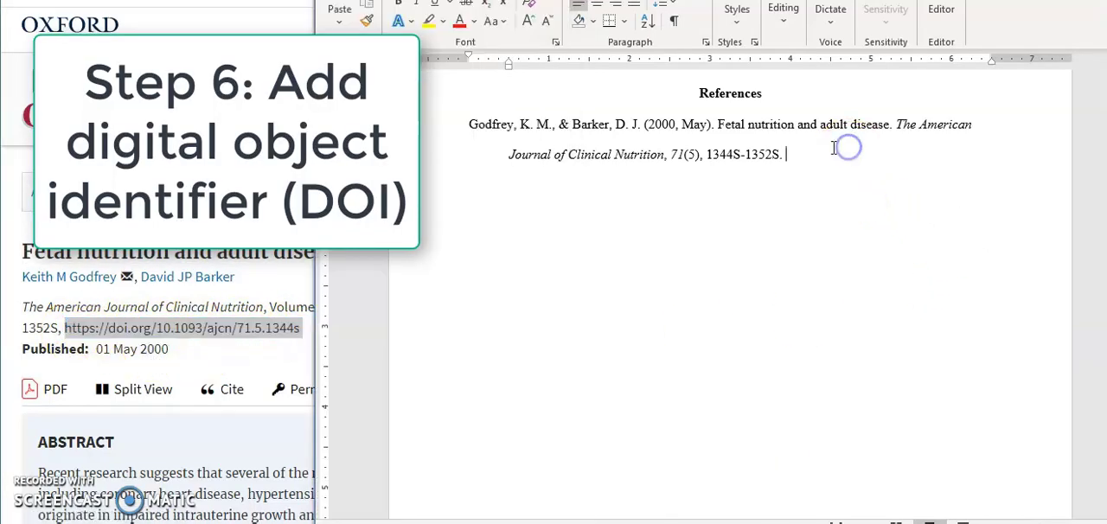
pyautogui.hotkey('ctrl', 'v')
pyautogui.click(1014, 163)
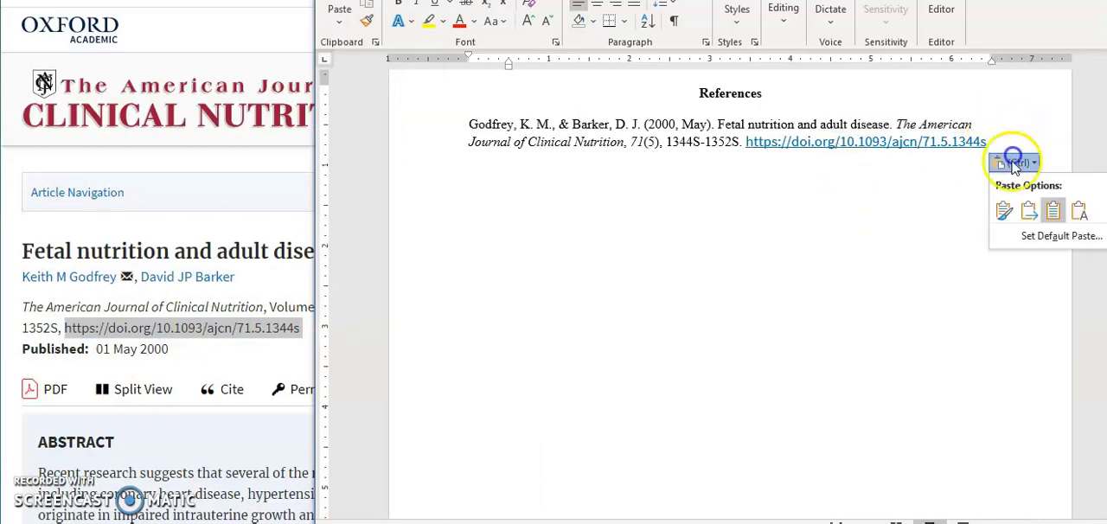
pyautogui.click(1036, 214)
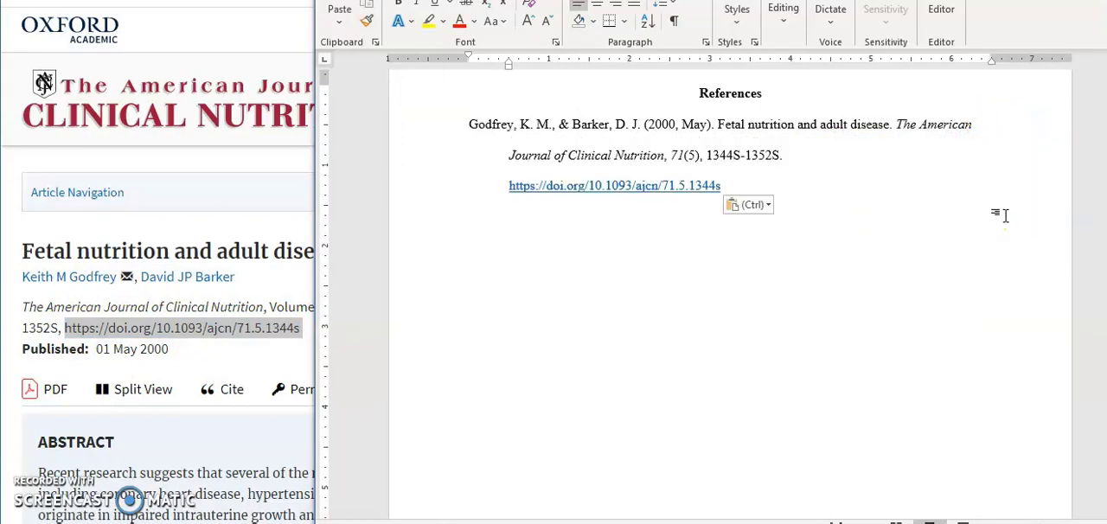